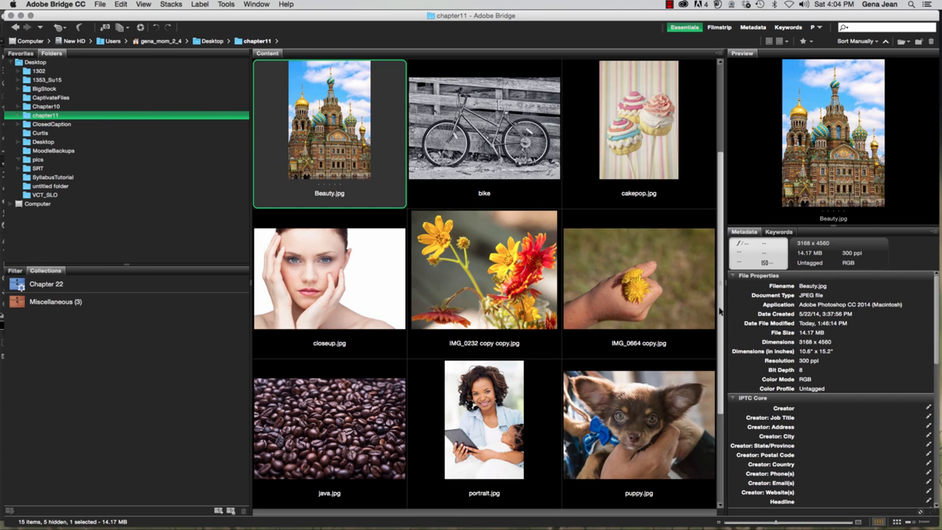
# Open architecture.jpg from the chapter11 folder in Photoshop and duplicate its Background layer
pyautogui.scroll(3, 720, 310)
pyautogui.click(677, 177)
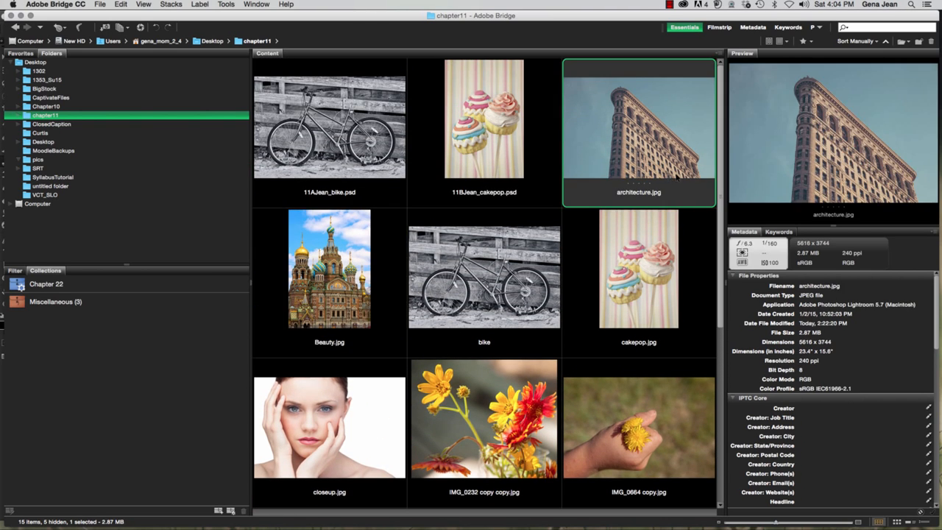
pyautogui.doubleClick(683, 160)
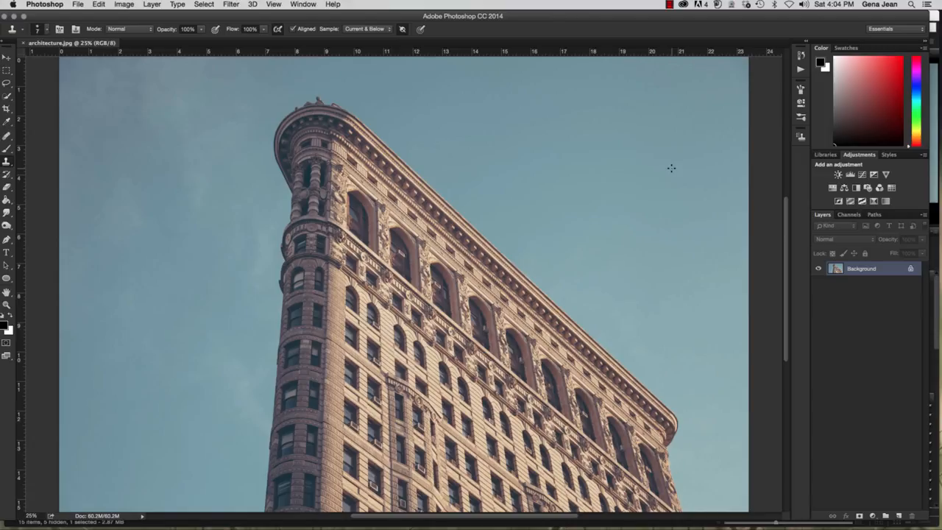
pyautogui.press('super+j')
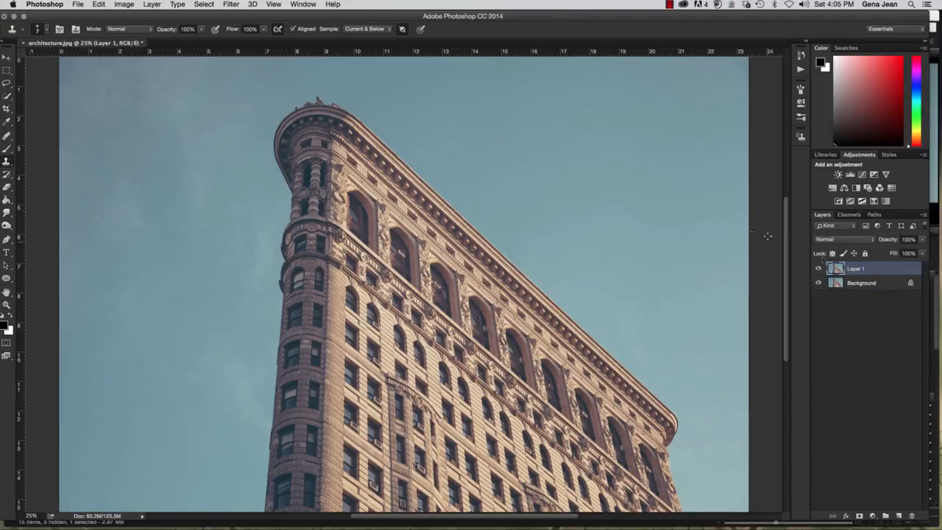
# Open the Smart Sharpen filter for the duplicated layer and collapse its Shadows / Highlights settings
pyautogui.click(234, 5)
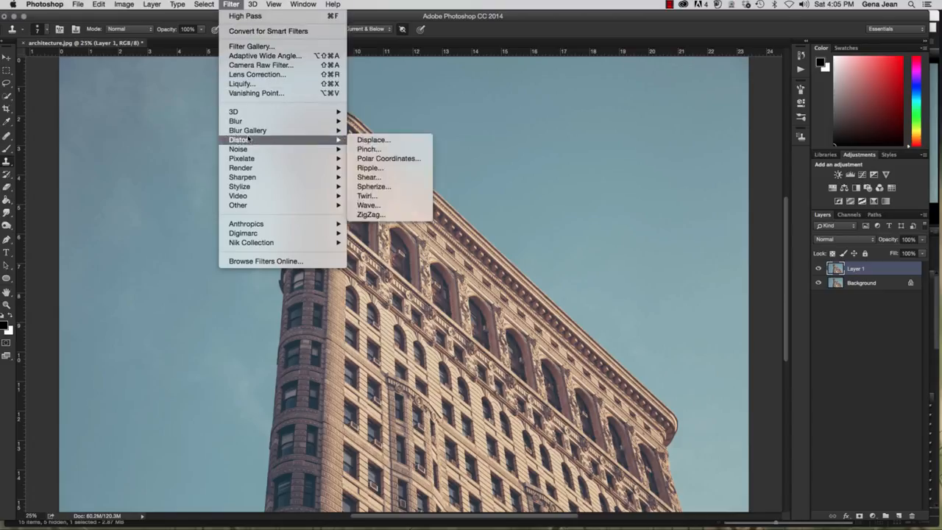
pyautogui.moveTo(249, 171)
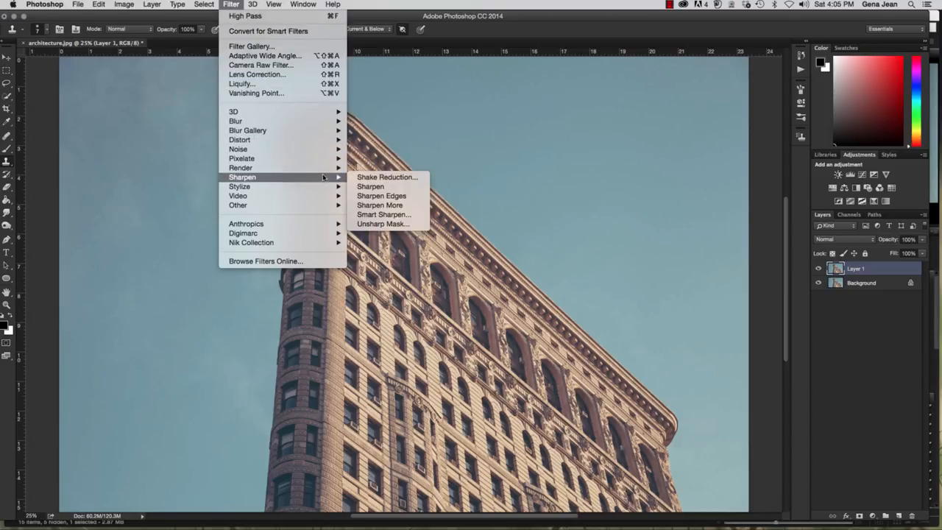
pyautogui.click(383, 214)
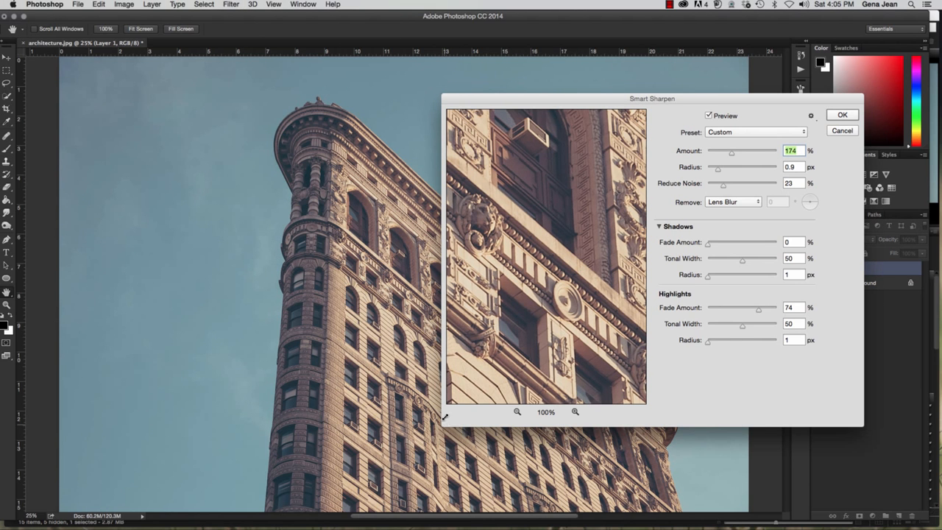
pyautogui.moveTo(444, 417); pyautogui.dragTo(430, 360)
pyautogui.click(657, 229)
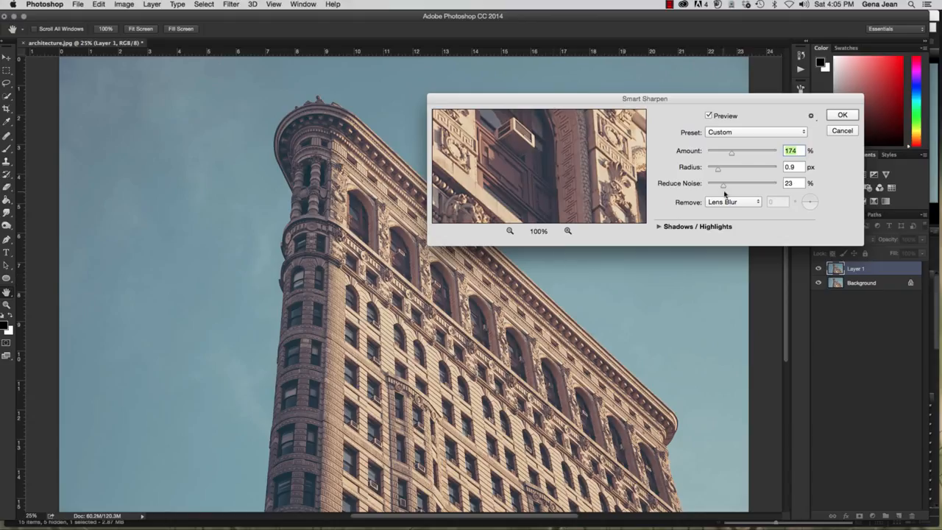
pyautogui.click(660, 229)
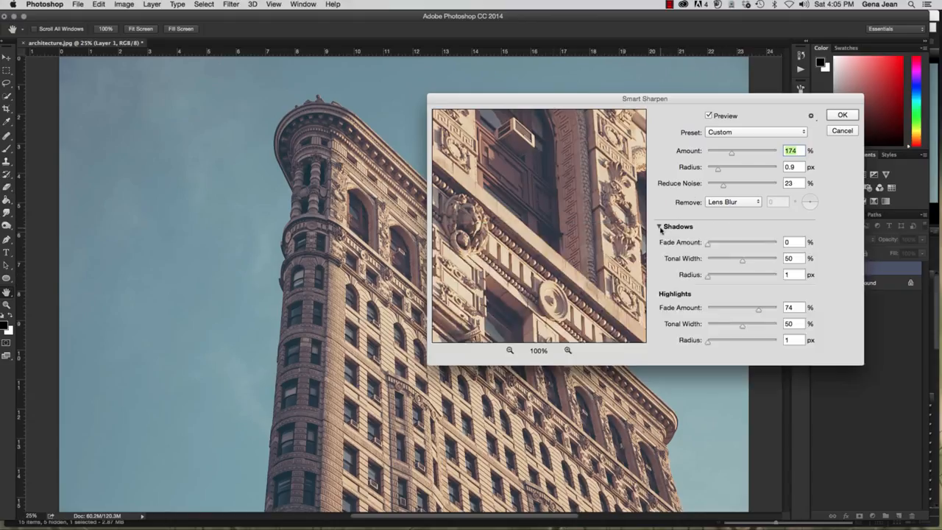
pyautogui.click(659, 228)
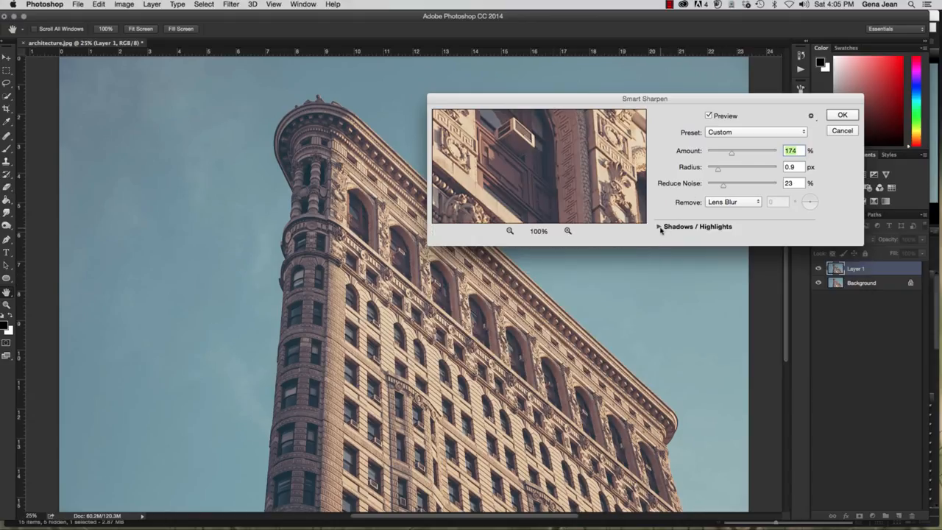
pyautogui.click(659, 228)
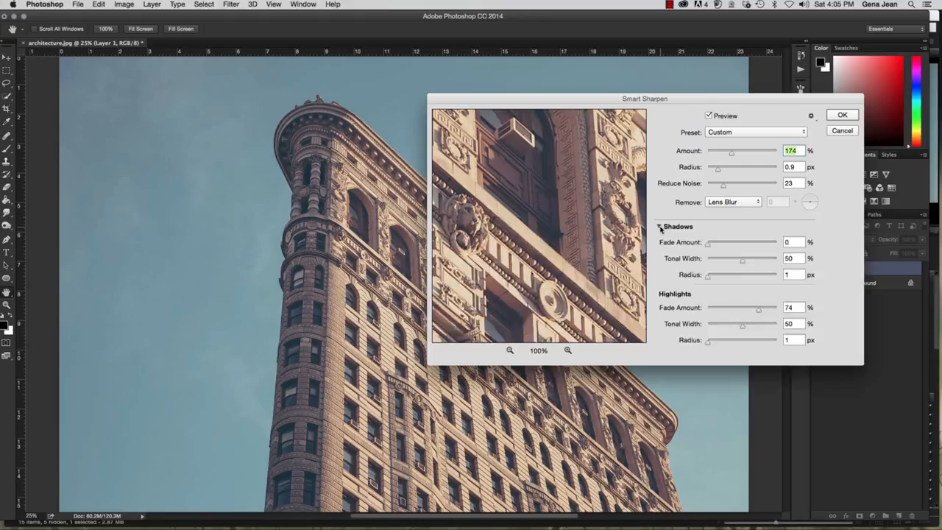
pyautogui.click(660, 227)
# Reposition and enlarge the Smart Sharpen dialog, and bring an arched window of the building into its preview
pyautogui.moveTo(435, 227); pyautogui.dragTo(515, 227)
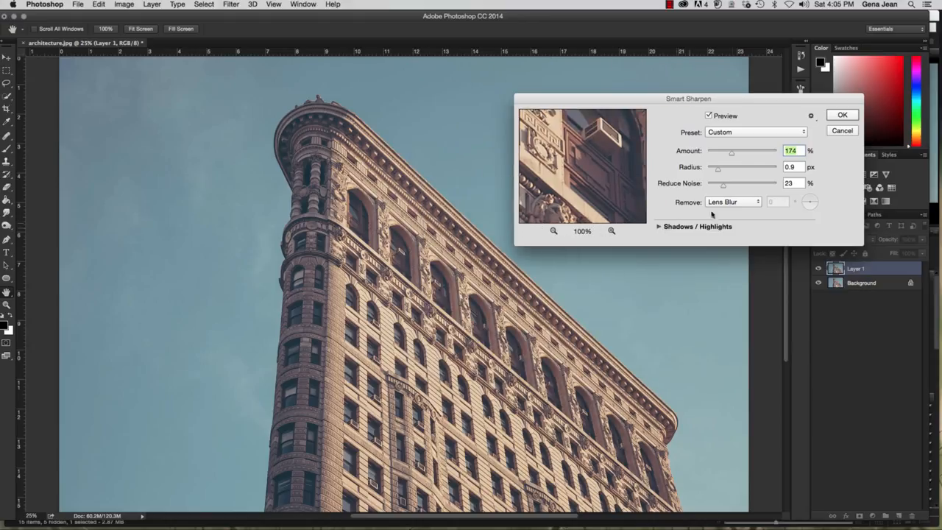
pyautogui.moveTo(726, 106); pyautogui.dragTo(792, 29)
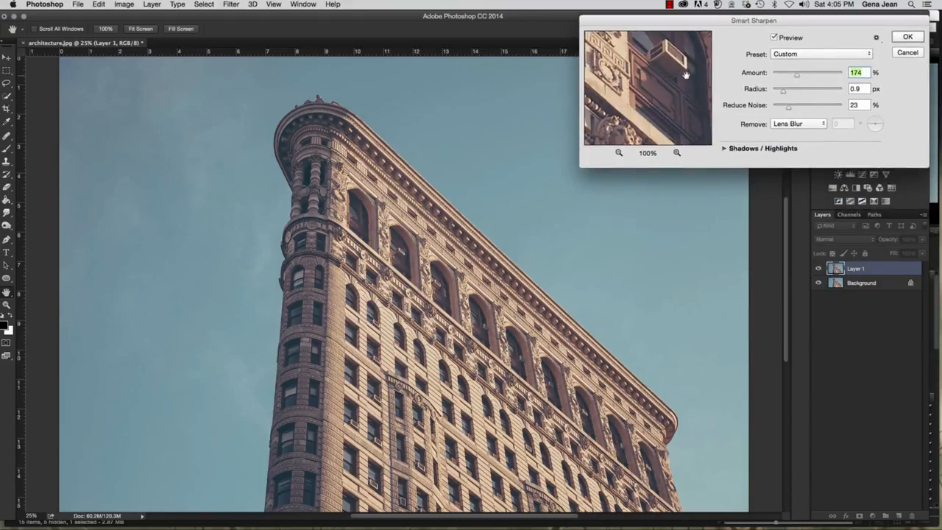
pyautogui.moveTo(594, 167); pyautogui.dragTo(606, 416)
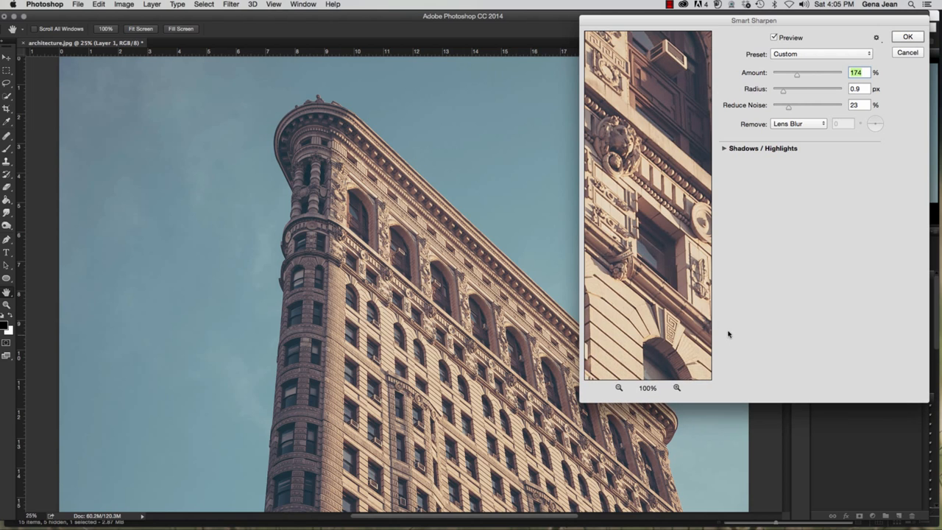
pyautogui.moveTo(583, 284); pyautogui.dragTo(478, 283)
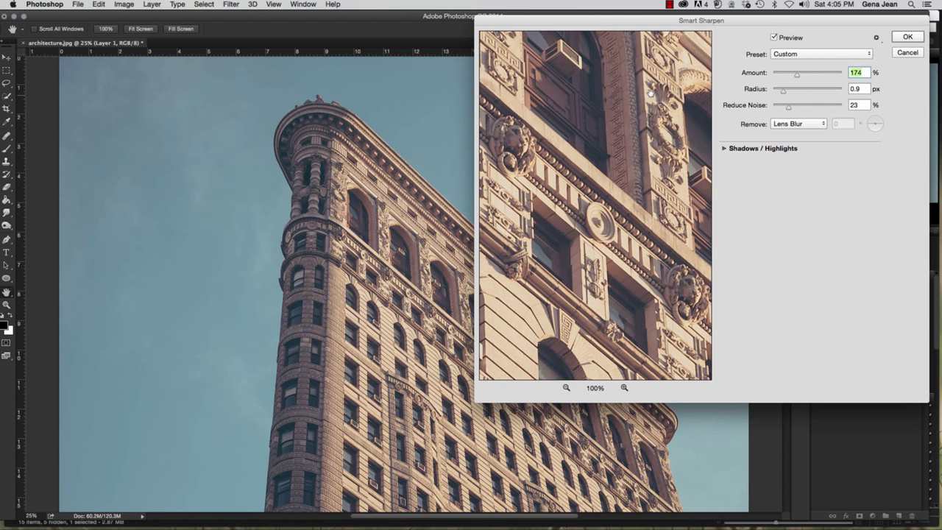
pyautogui.moveTo(662, 90); pyautogui.dragTo(677, 259)
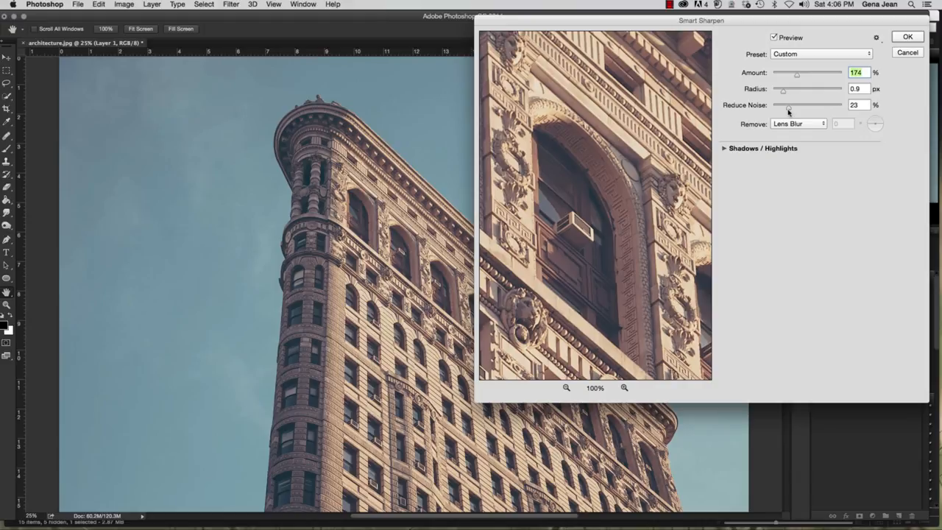
# Set Reduce Noise to 10% and keep Lens Blur as the blur type to remove
pyautogui.moveTo(789, 111); pyautogui.dragTo(781, 107)
pyautogui.click(810, 125)
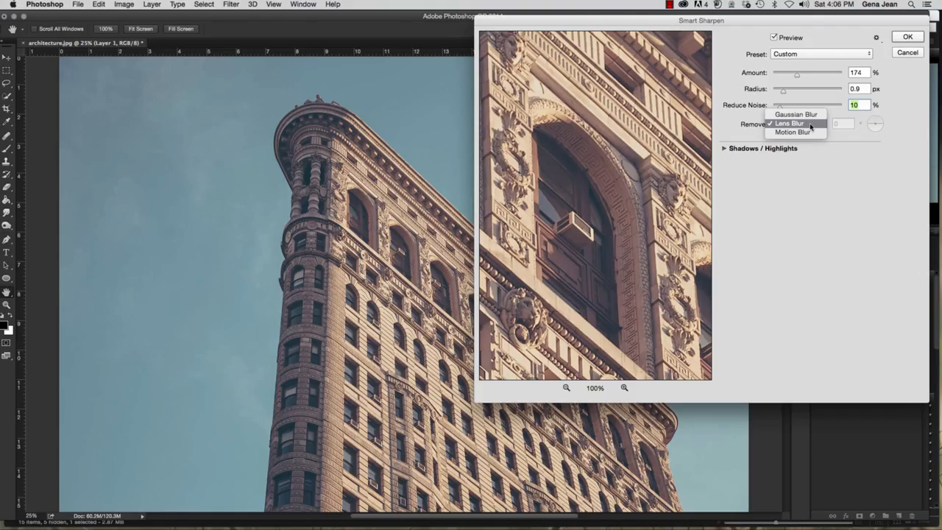
pyautogui.click(810, 125)
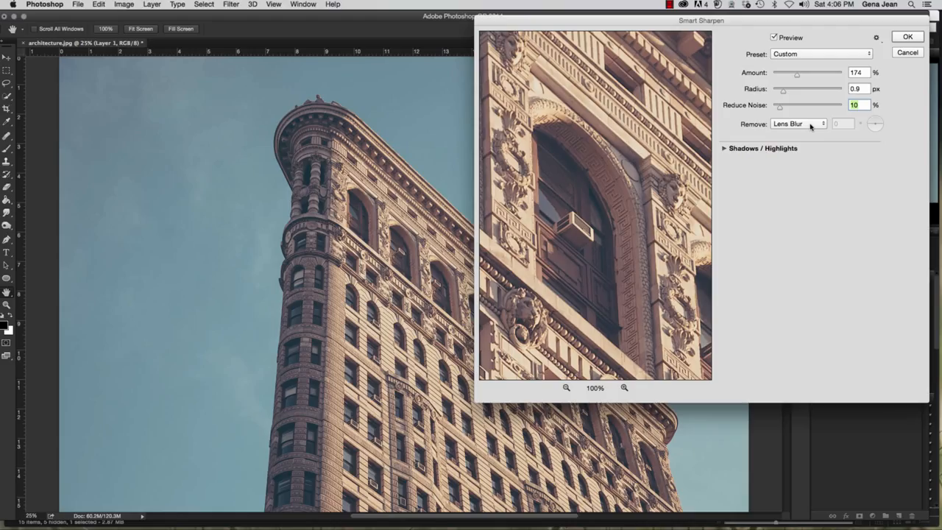
pyautogui.click(806, 125)
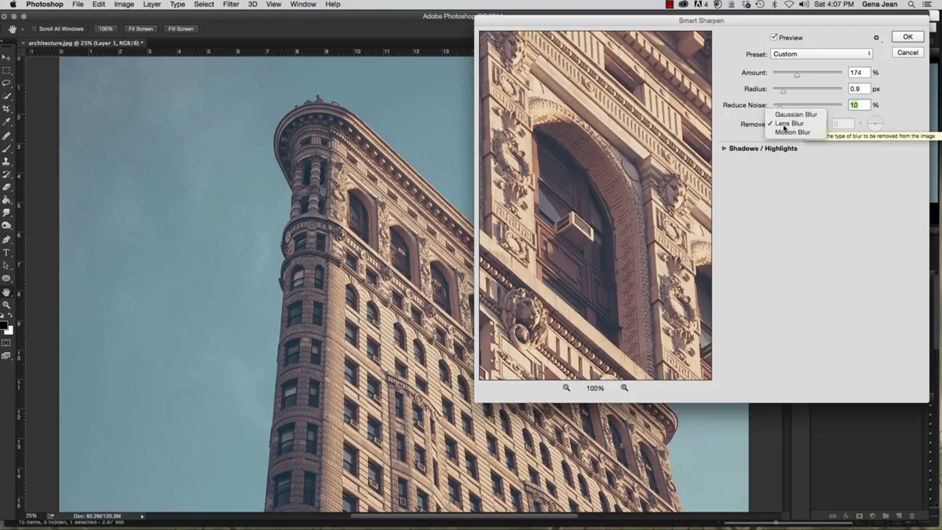
pyautogui.click(784, 125)
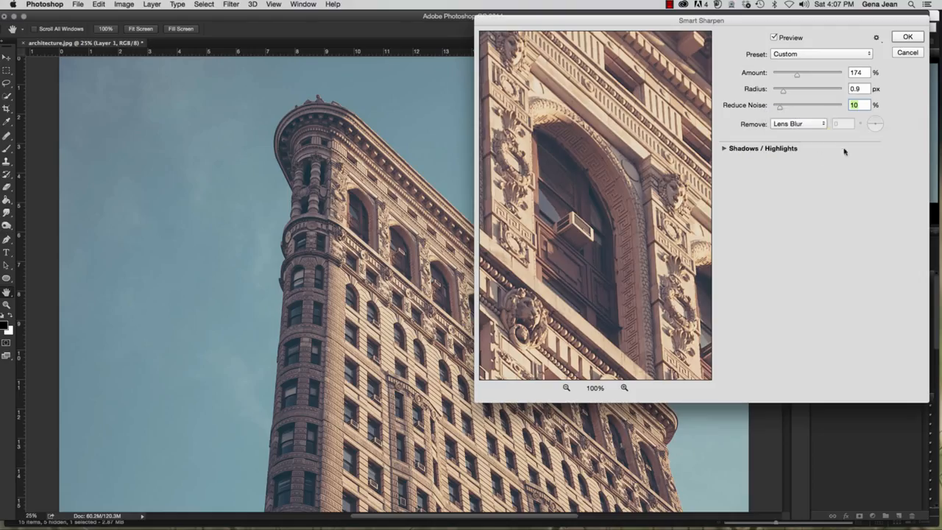
# Set the sharpening amount to 195%, the shadows fade amount to 25% and the highlights fade amount to 0%
pyautogui.click(725, 150)
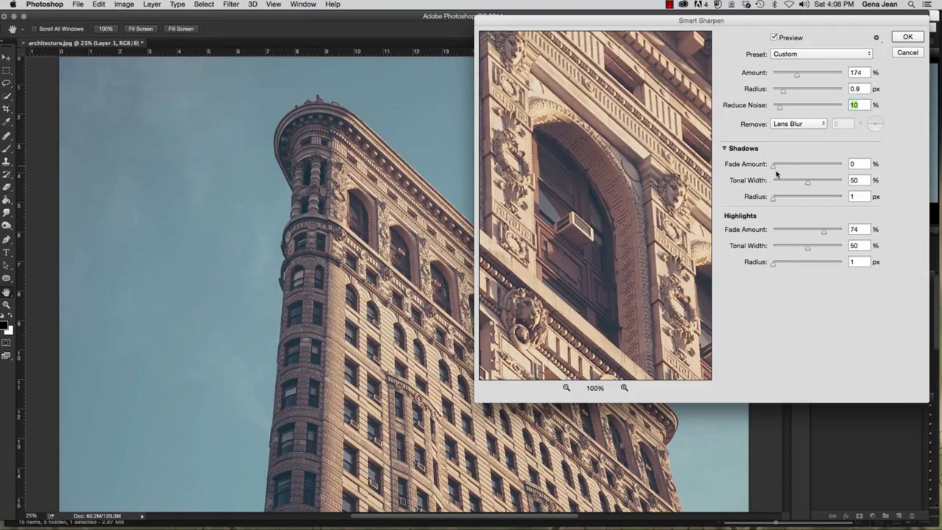
pyautogui.moveTo(773, 165); pyautogui.dragTo(787, 170)
pyautogui.moveTo(822, 234); pyautogui.dragTo(790, 234)
pyautogui.moveTo(799, 77); pyautogui.dragTo(801, 77)
pyautogui.moveTo(788, 168)
pyautogui.mouseDown()
pyautogui.moveTo(834, 167)
pyautogui.moveTo(791, 169)
pyautogui.mouseUp()
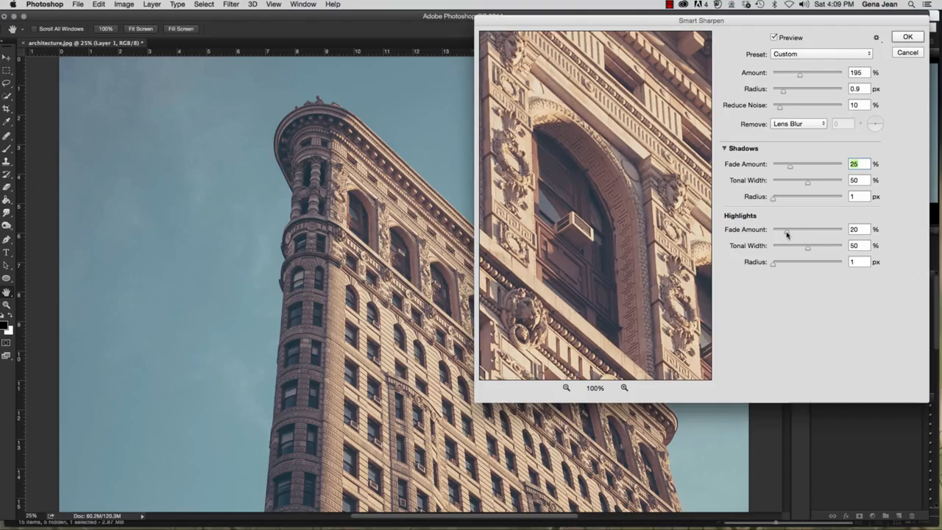
pyautogui.moveTo(787, 234)
pyautogui.mouseDown()
pyautogui.moveTo(806, 233)
pyautogui.moveTo(770, 233)
pyautogui.mouseUp()
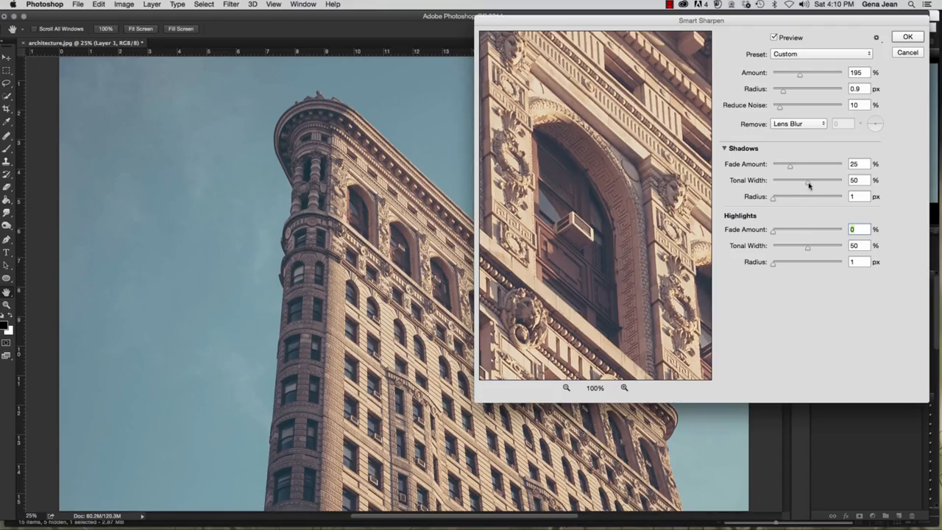
# Try the maximum tonal width for both shadows and highlights, and return each to 50%
pyautogui.moveTo(809, 185); pyautogui.dragTo(843, 184)
pyautogui.moveTo(807, 248); pyautogui.dragTo(843, 249)
pyautogui.moveTo(843, 249); pyautogui.dragTo(808, 249)
pyautogui.moveTo(842, 184); pyautogui.dragTo(807, 189)
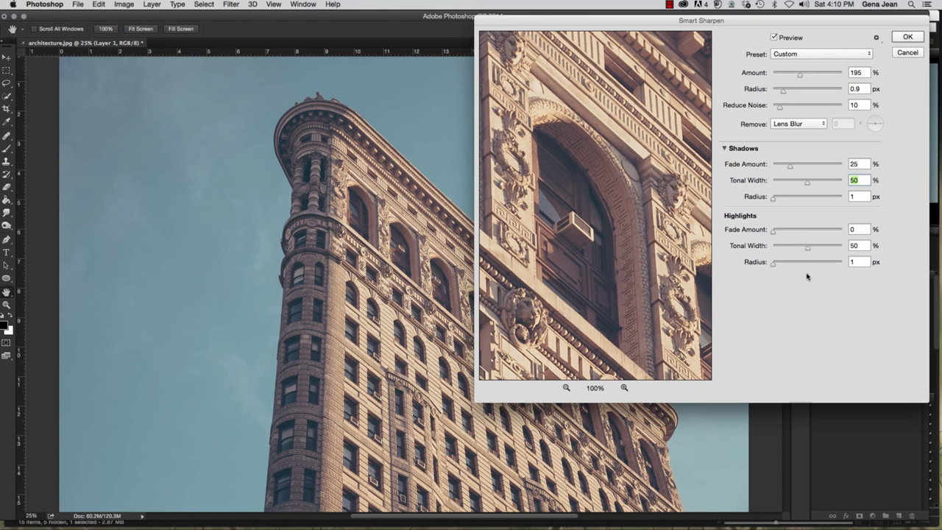
# Set the Smart Sharpen amount to 150% and the radius to 2.0 px, and apply the filter
pyautogui.press('Tab')
pyautogui.click(726, 149)
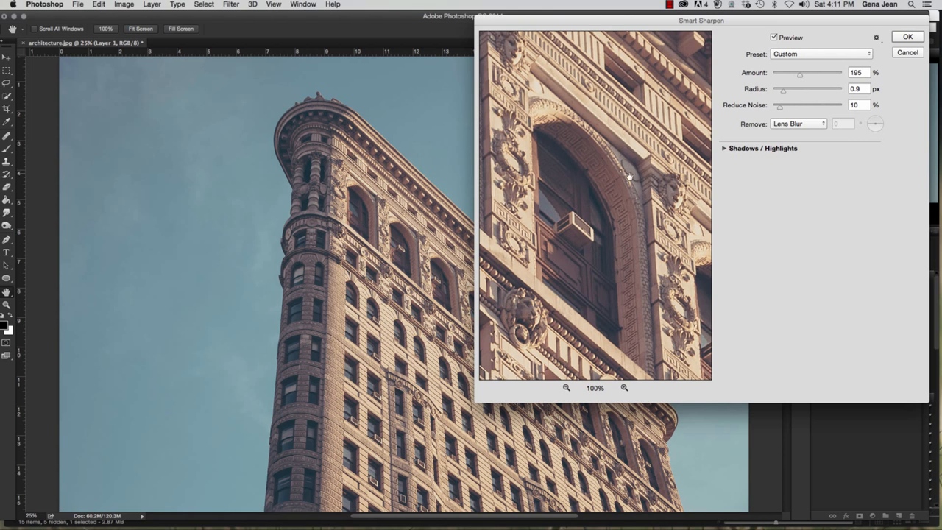
pyautogui.moveTo(628, 177); pyautogui.dragTo(684, 288)
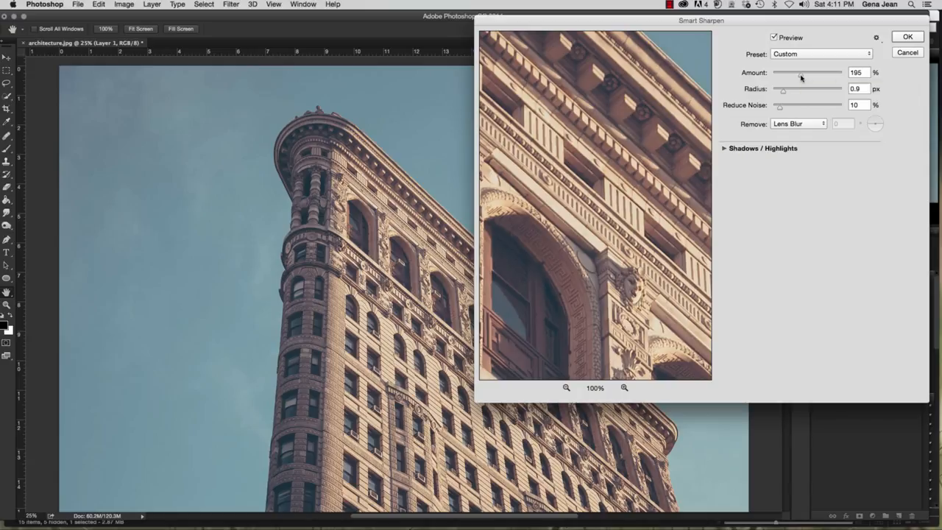
pyautogui.click(801, 75)
pyautogui.moveTo(801, 76); pyautogui.dragTo(792, 76)
pyautogui.write('150')
pyautogui.moveTo(783, 90)
pyautogui.mouseDown()
pyautogui.moveTo(802, 92)
pyautogui.moveTo(791, 93)
pyautogui.mouseUp()
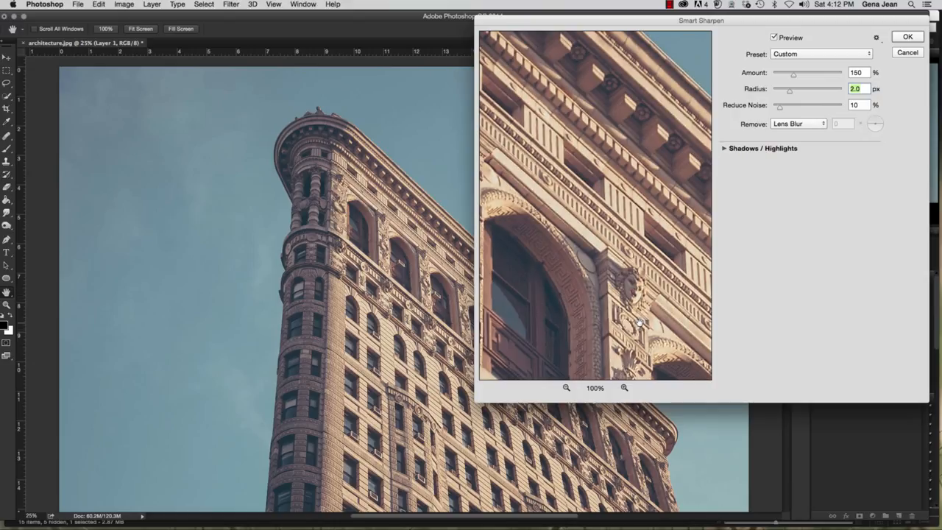
pyautogui.moveTo(608, 190); pyautogui.dragTo(609, 290)
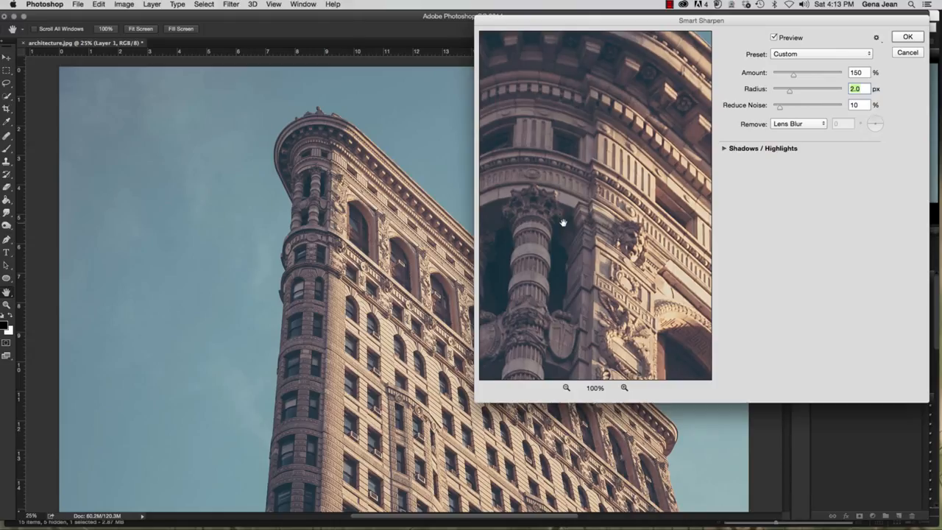
pyautogui.click(910, 36)
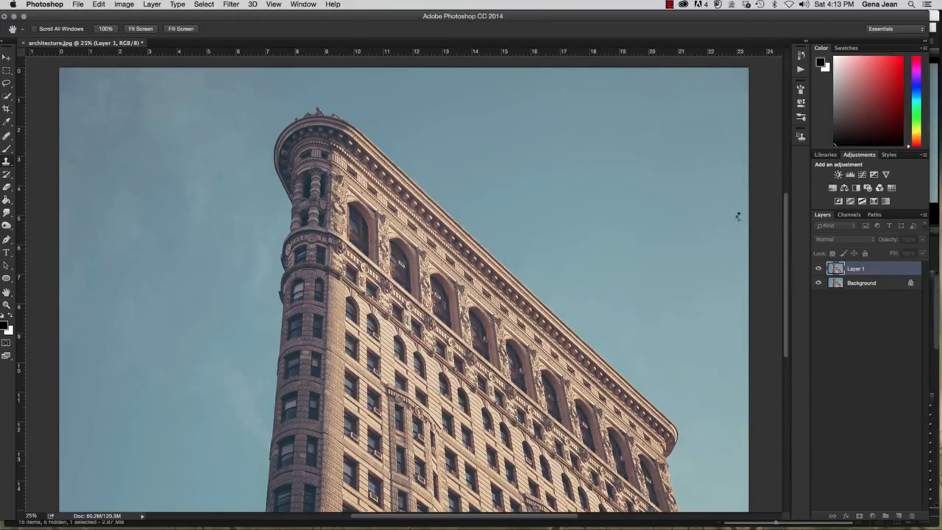
pyautogui.press('s')
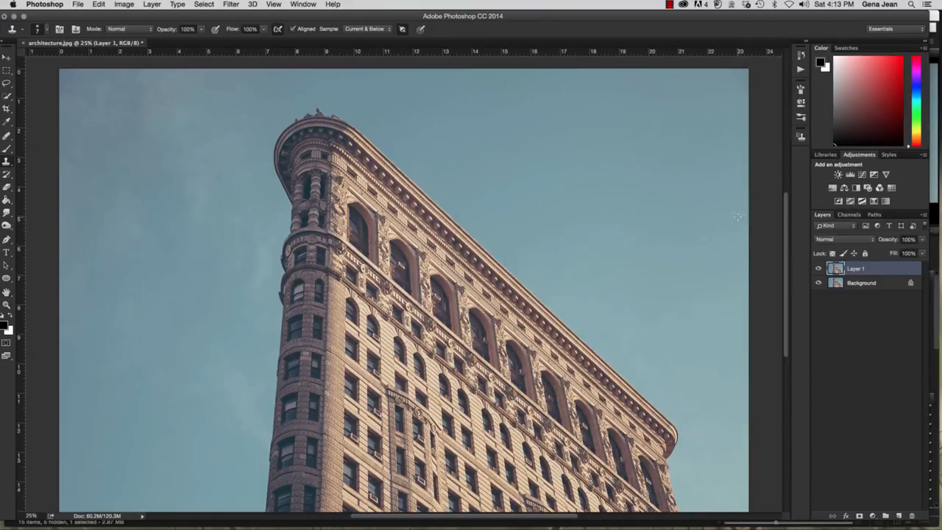
# Compare the image with and without the sharpened Layer 1, at 25% and at 100% zoom
pyautogui.click(819, 269)
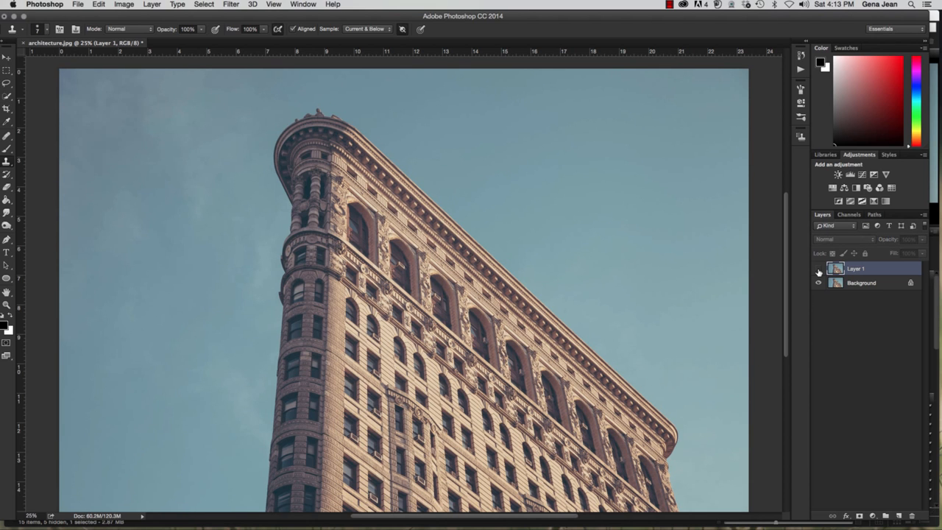
pyautogui.click(819, 269)
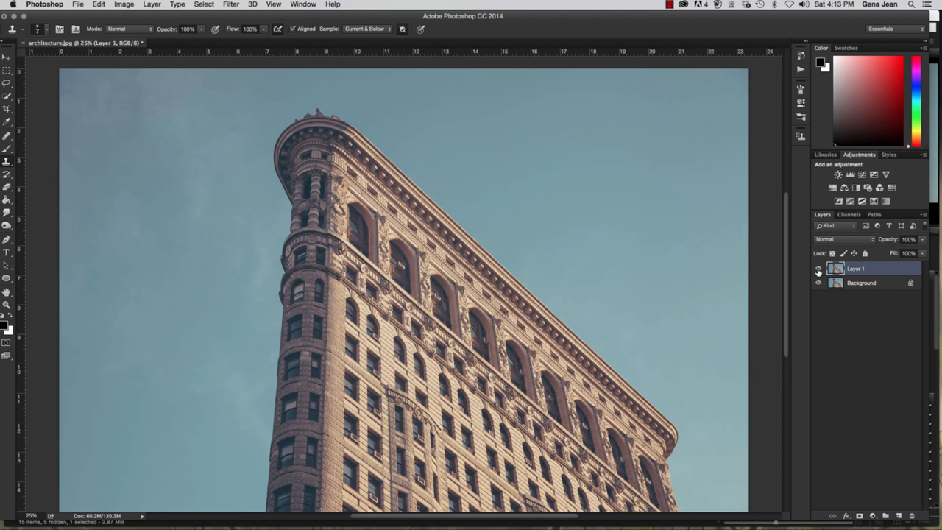
pyautogui.press('super+plus')
pyautogui.press('super+plus')
pyautogui.press('super+plus')
pyautogui.press('super+plus')
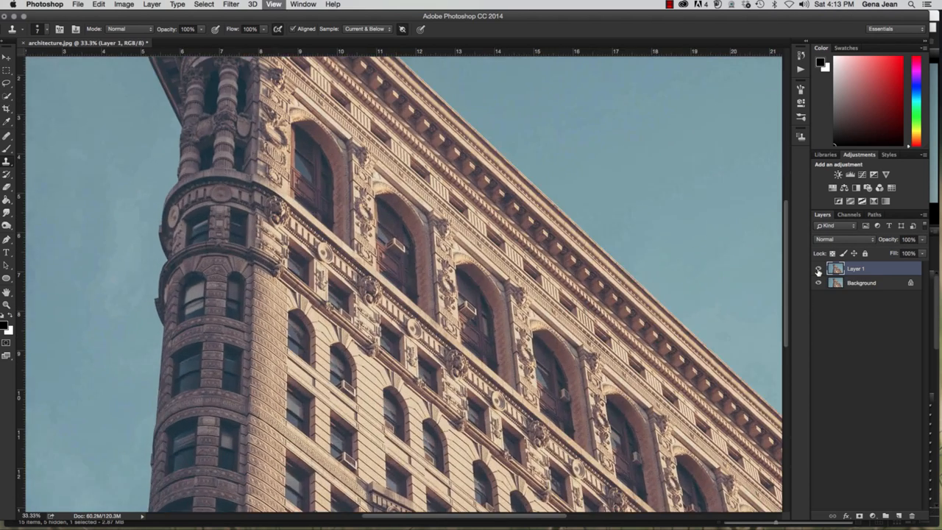
pyautogui.click(818, 269)
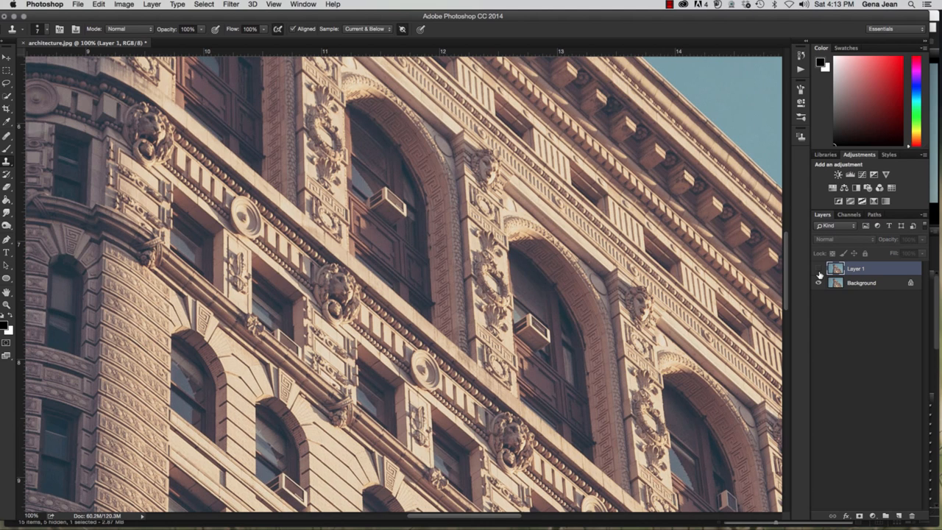
pyautogui.click(819, 269)
pyautogui.click(818, 269)
pyautogui.click(819, 270)
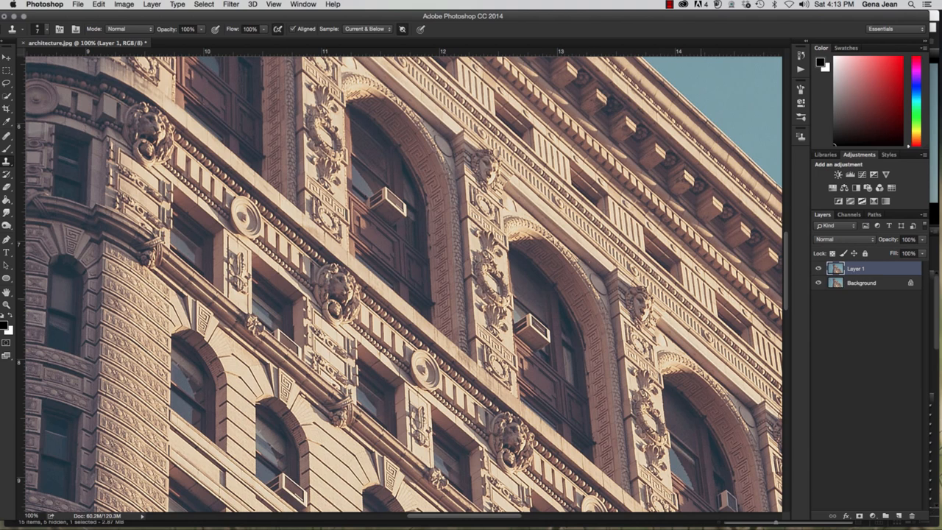
# Close the architecture.jpg document without saving its changes
pyautogui.click(22, 45)
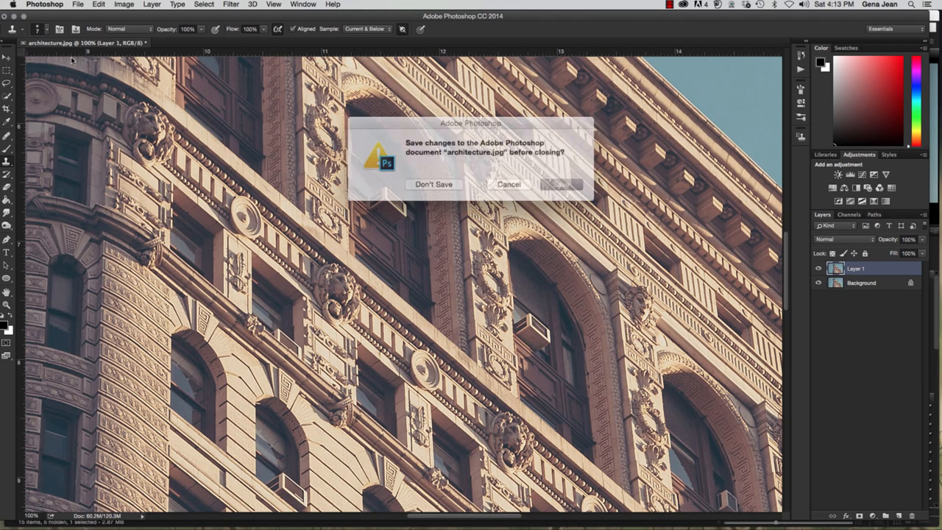
pyautogui.click(454, 184)
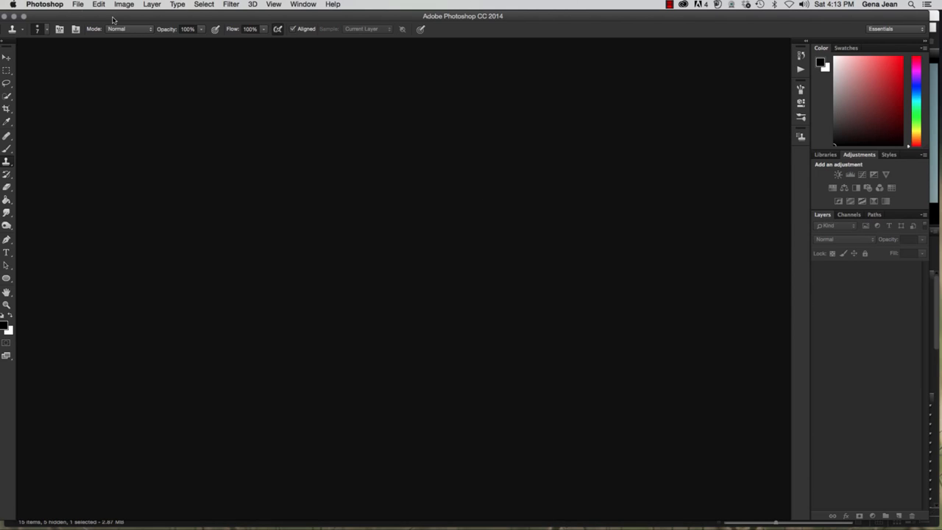
# Switch to Adobe Bridge and open java.jpg from the chapter11 folder in Photoshop
pyautogui.click(78, 5)
pyautogui.click(87, 35)
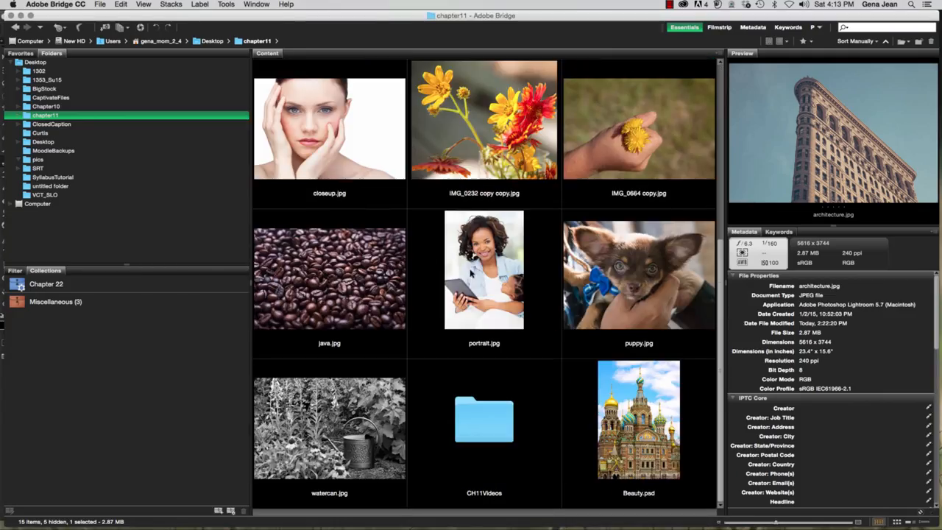
pyautogui.click(364, 283)
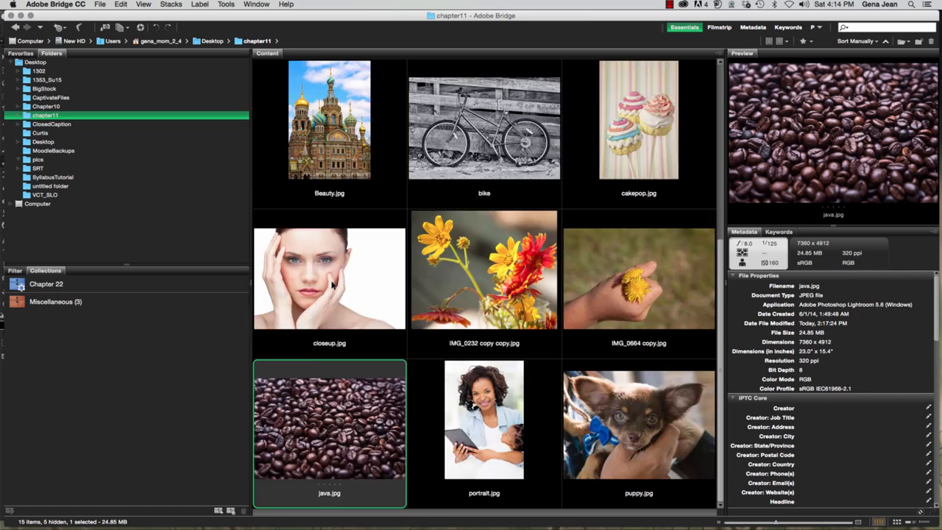
pyautogui.click(329, 129)
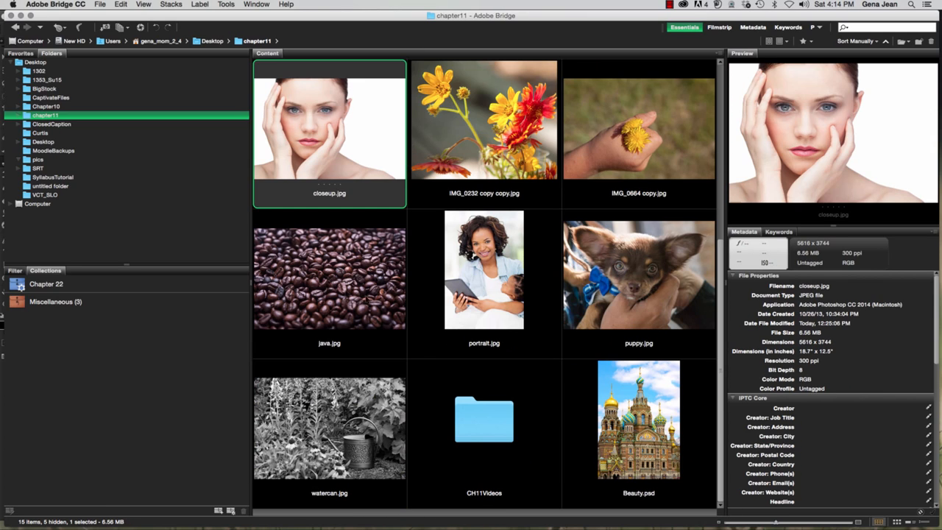
pyautogui.doubleClick(390, 305)
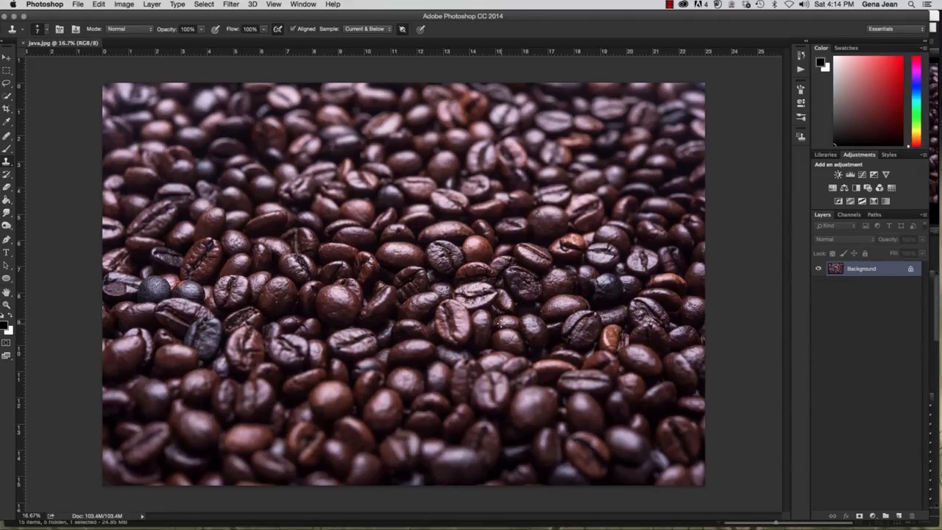
# Duplicate the Background layer of the java.jpg photo and start the Smart Sharpen filter on the copy
pyautogui.press('super+j')
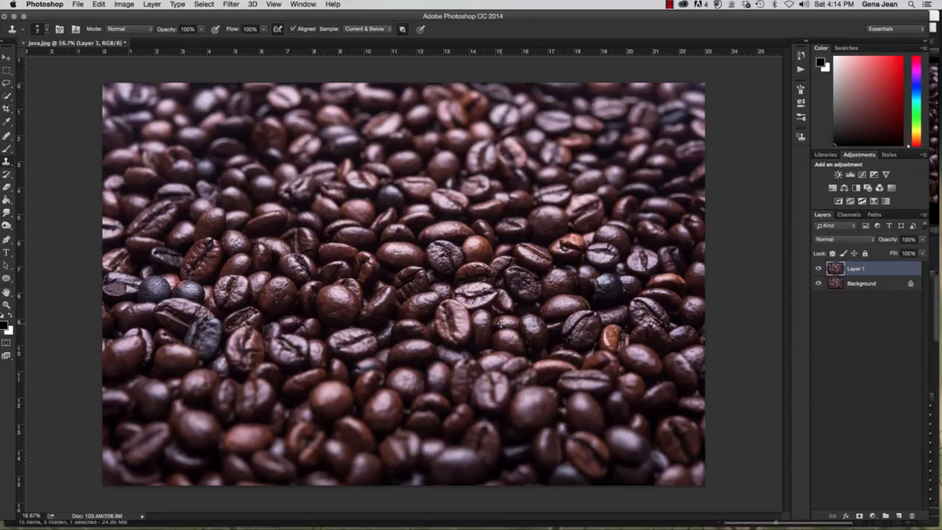
pyautogui.click(231, 4)
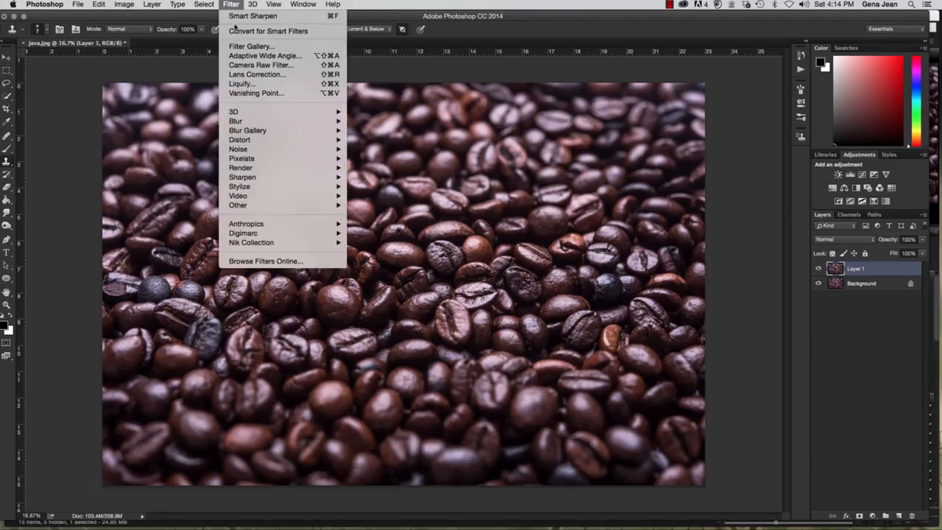
pyautogui.moveTo(269, 177)
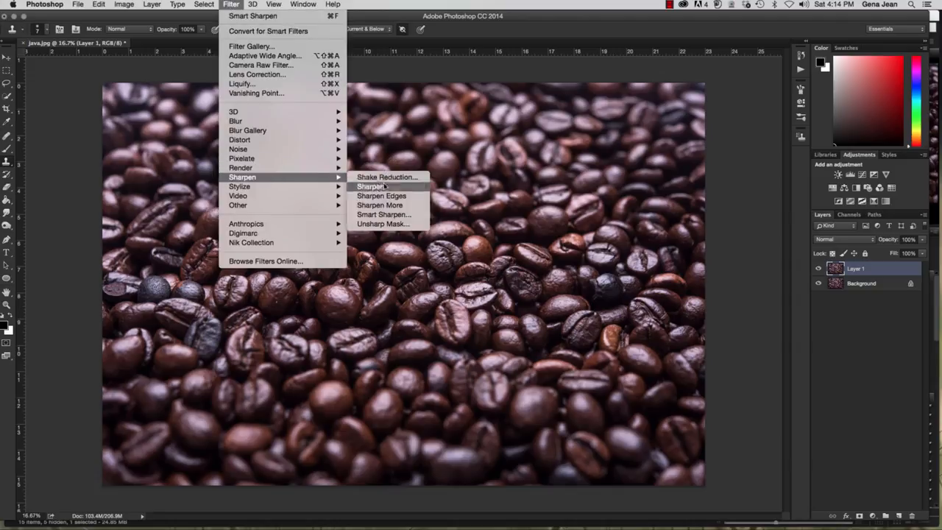
pyautogui.click(395, 215)
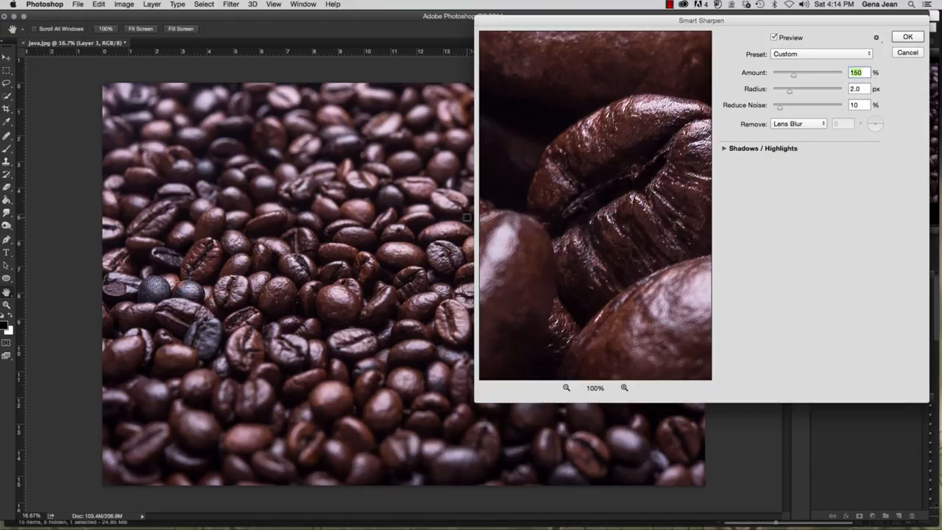
# Go through the shadows and highlights tonal width settings, and apply Smart Sharpen with a 150% amount, 2.0 px radius and 10% noise reduction
pyautogui.click(724, 148)
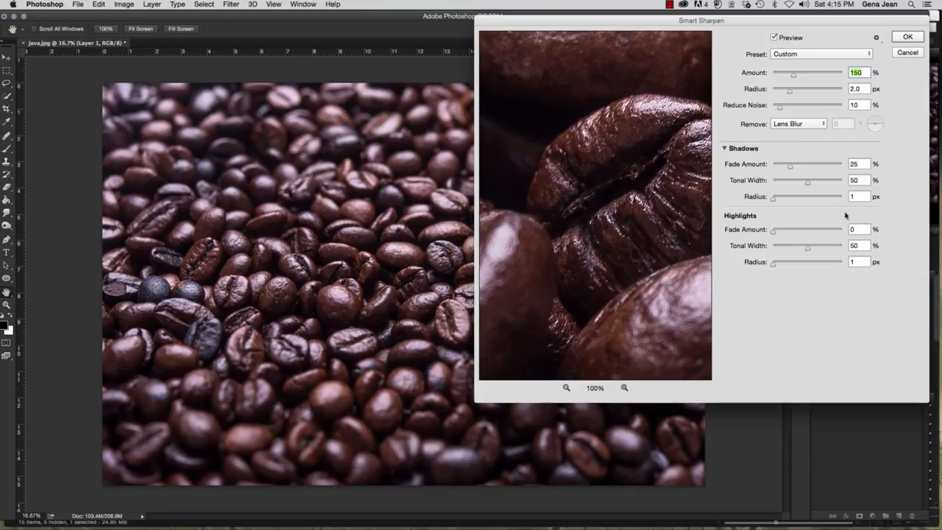
pyautogui.click(862, 180)
pyautogui.doubleClick(862, 180)
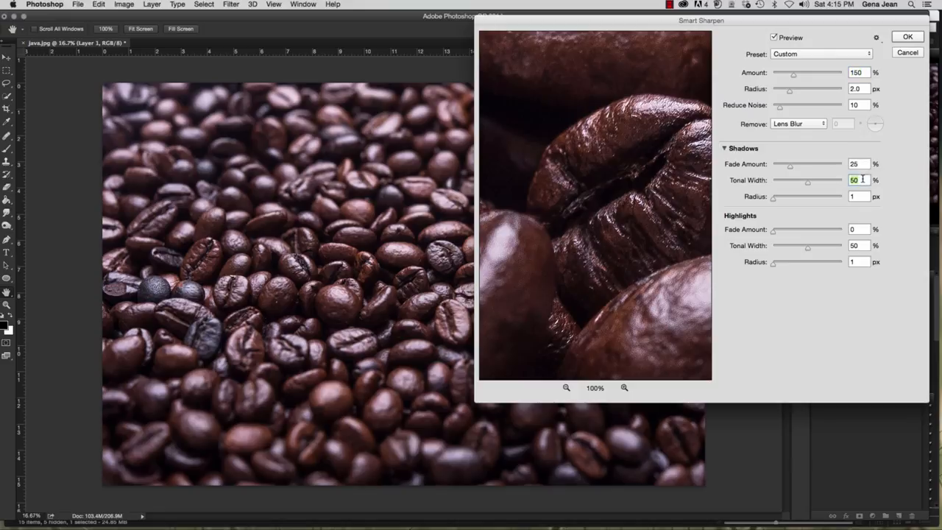
pyautogui.press('Tab')
pyautogui.click(855, 228)
pyautogui.click(858, 247)
pyautogui.doubleClick(858, 245)
pyautogui.press('Tab')
pyautogui.click(907, 38)
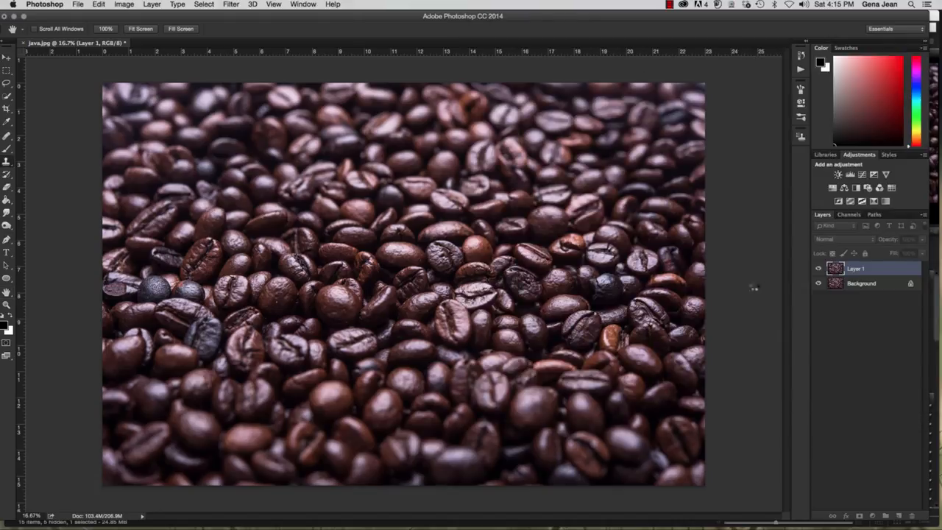